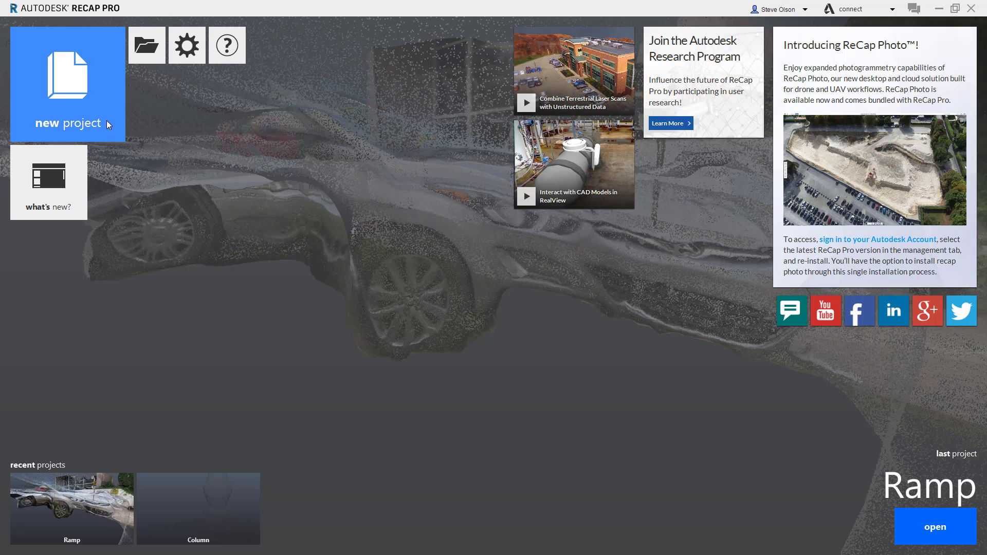
- Start a new project for importing a point cloud and name it Facility Scan
{"action": "key", "text": "ctrl+n"}
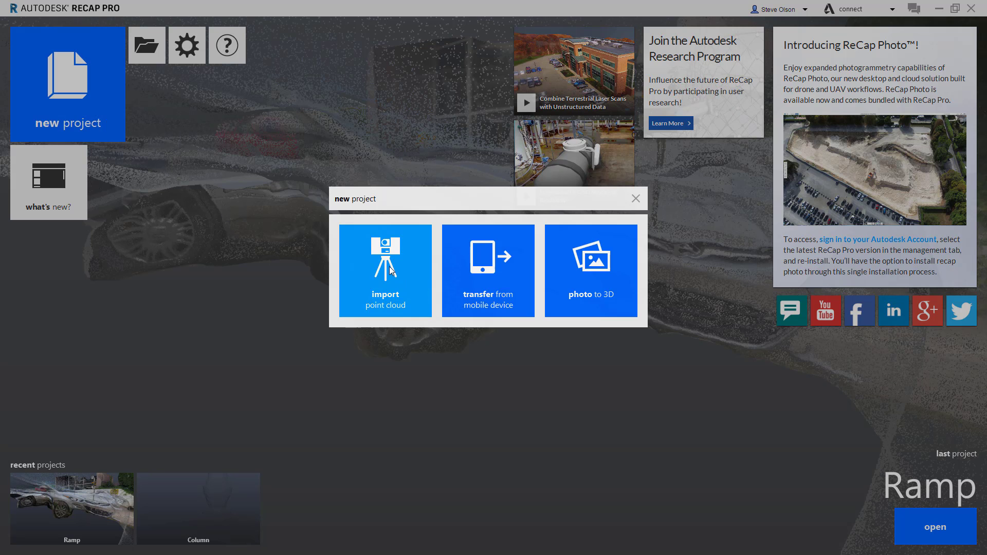
{"action": "key", "text": "Escape"}
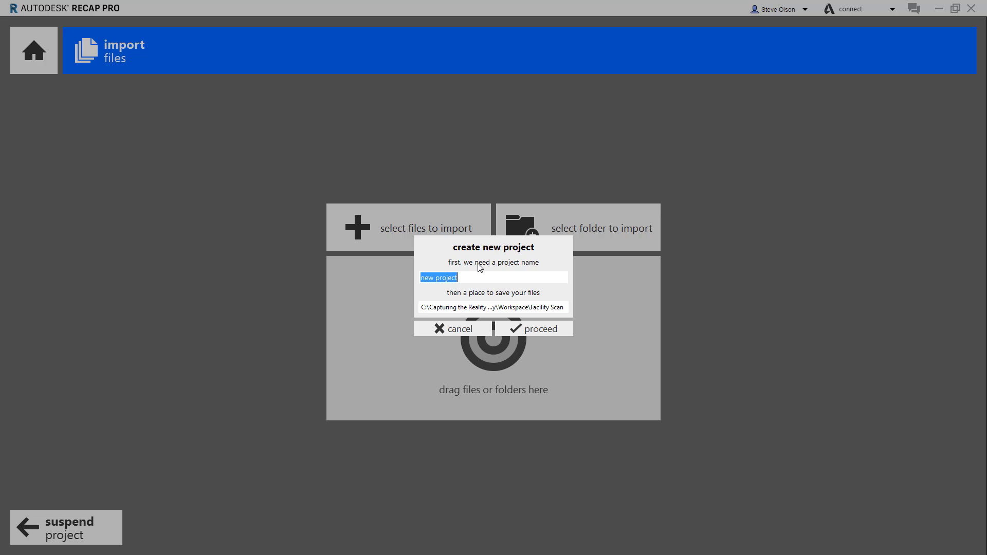
{"action": "type", "text": "Facility Scan"}
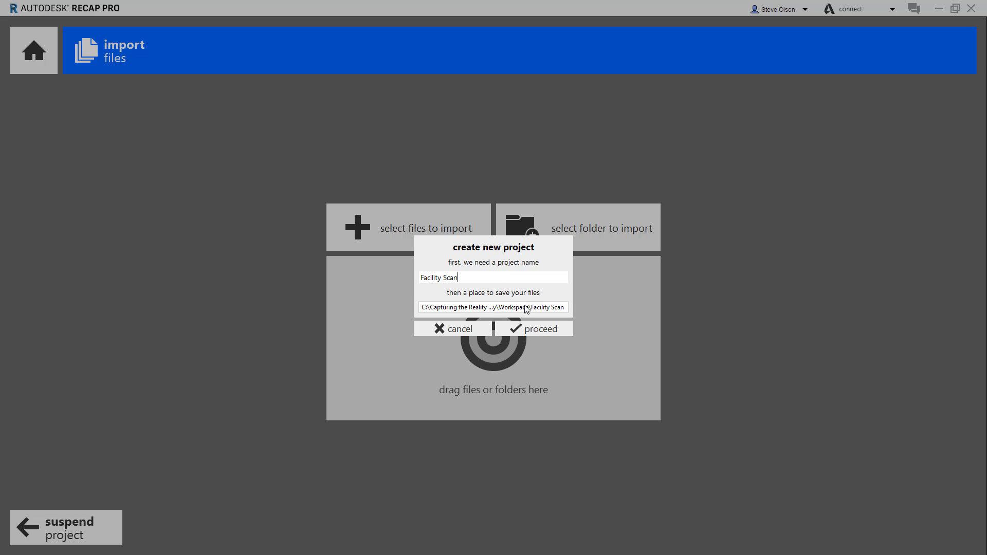
- Create a folder named Facikity Scan in Workspace, choose it as the project's save location and proceed with the project
{"action": "left_click", "coordinate": [527, 308]}
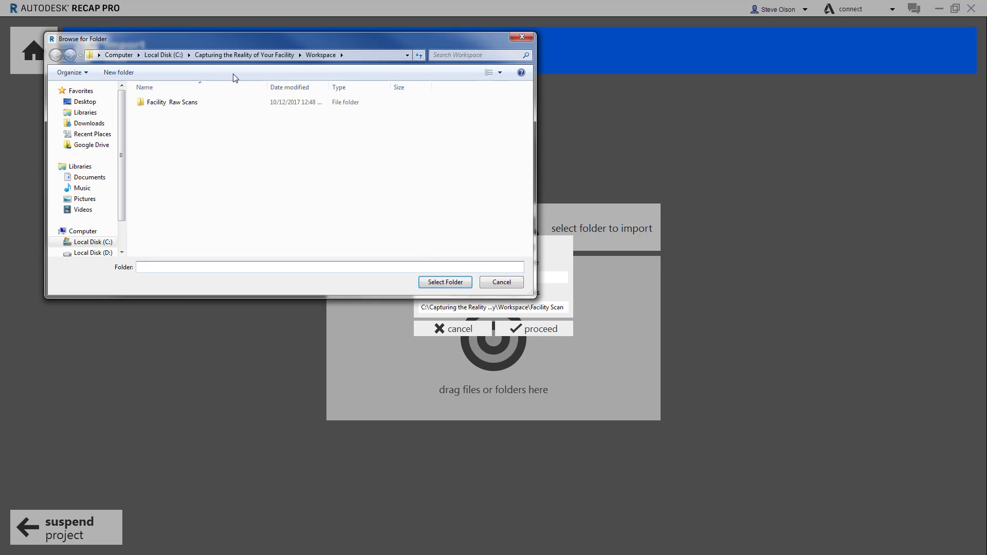
{"action": "right_click", "coordinate": [215, 151]}
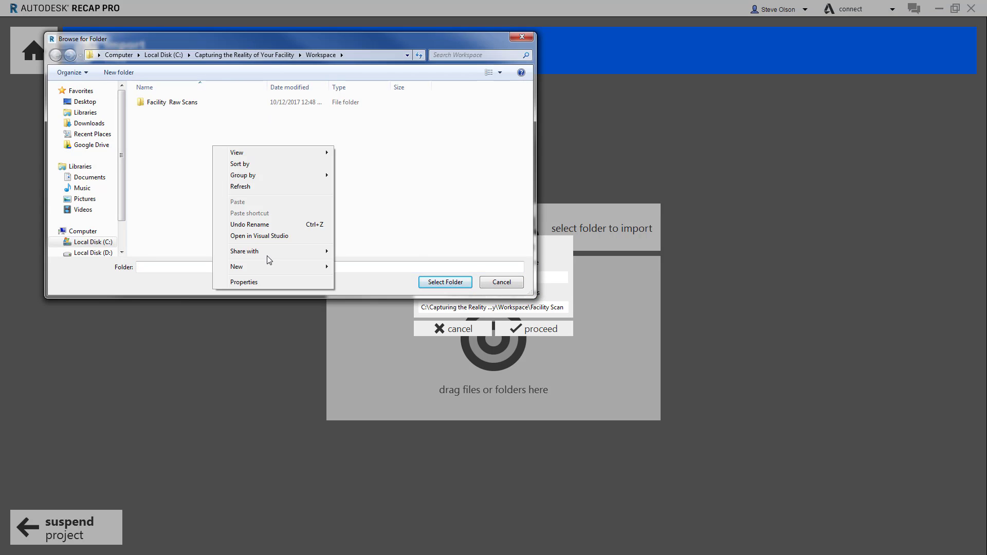
{"action": "mouse_move", "coordinate": [311, 270]}
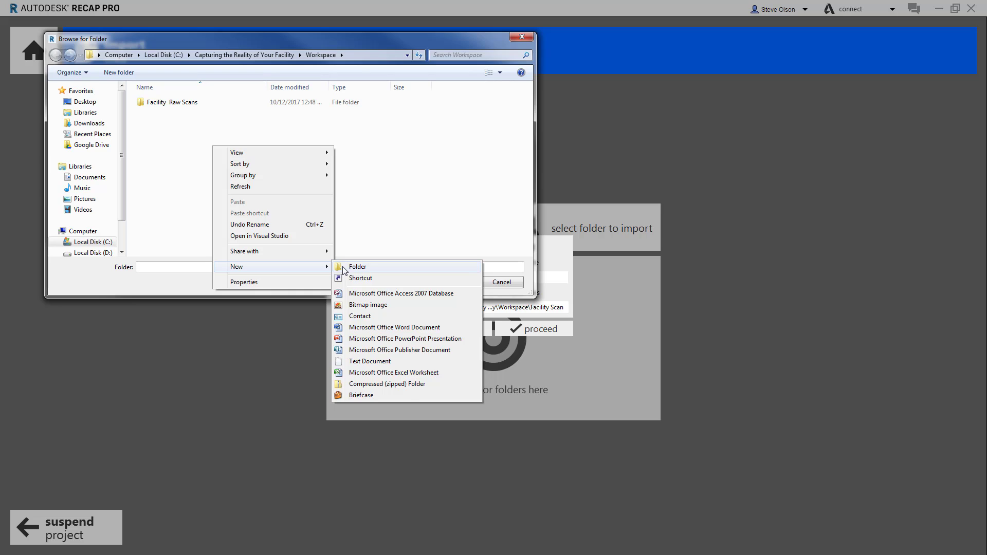
{"action": "left_click", "coordinate": [342, 267]}
{"action": "type", "text": "F"}
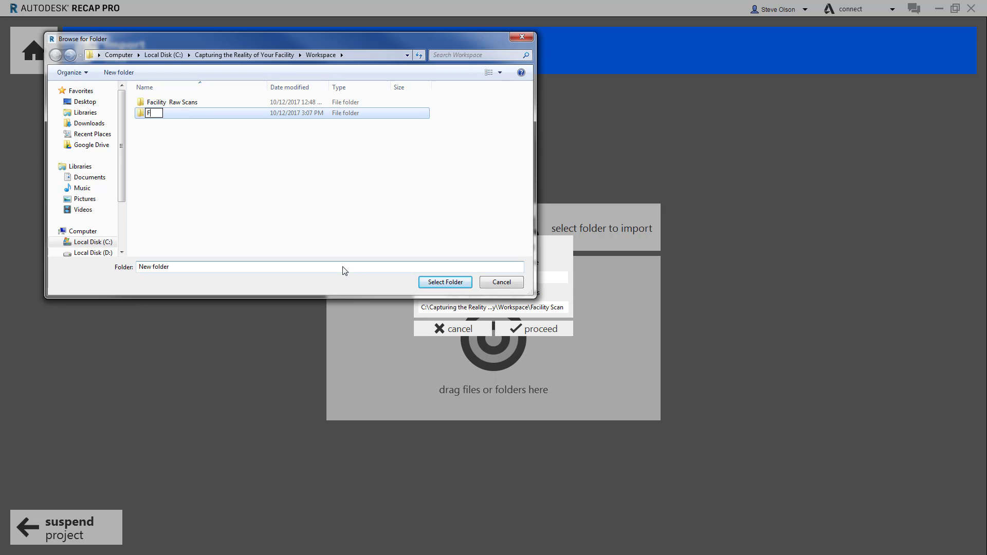
{"action": "type", "text": "acikity Scan"}
{"action": "key", "text": "Return"}
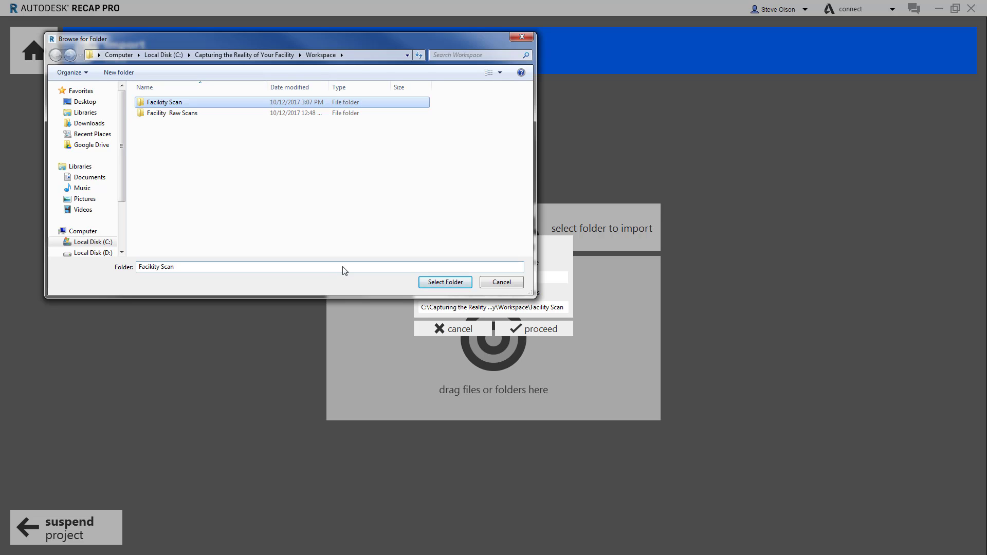
{"action": "left_click", "coordinate": [432, 281]}
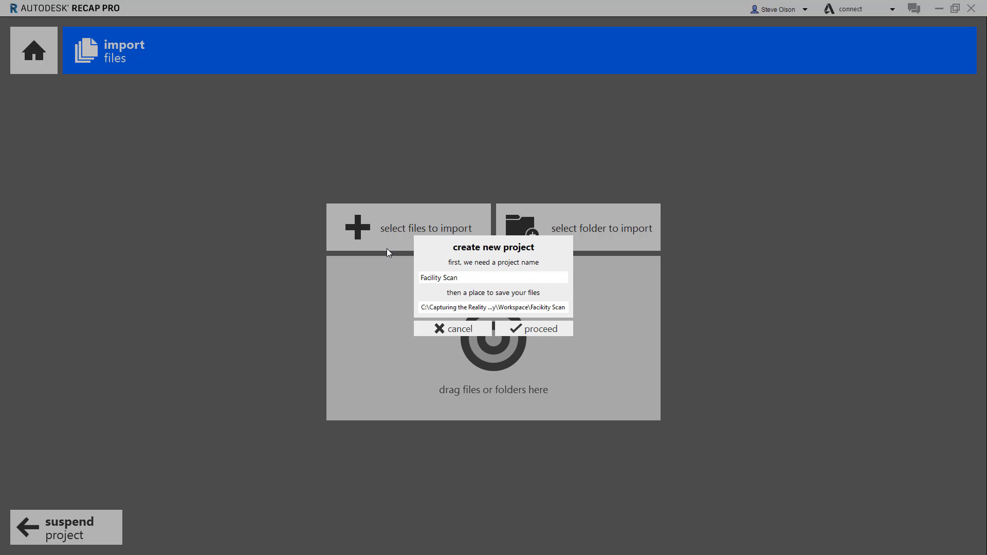
{"action": "left_click", "coordinate": [525, 329]}
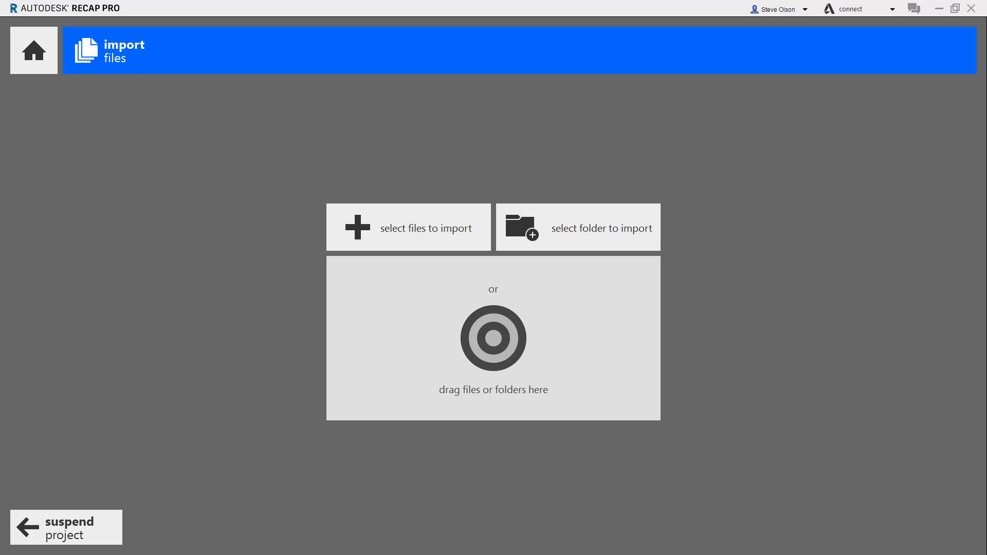
- Import TechShop_000.fls to TechShop_003.fls, TechShop_014.fls and TechShop_015.fls from the Facility Raw Scans folder into the project
{"action": "left_click_drag", "start_coordinate": [0, 72], "coordinate": [72, 67]}
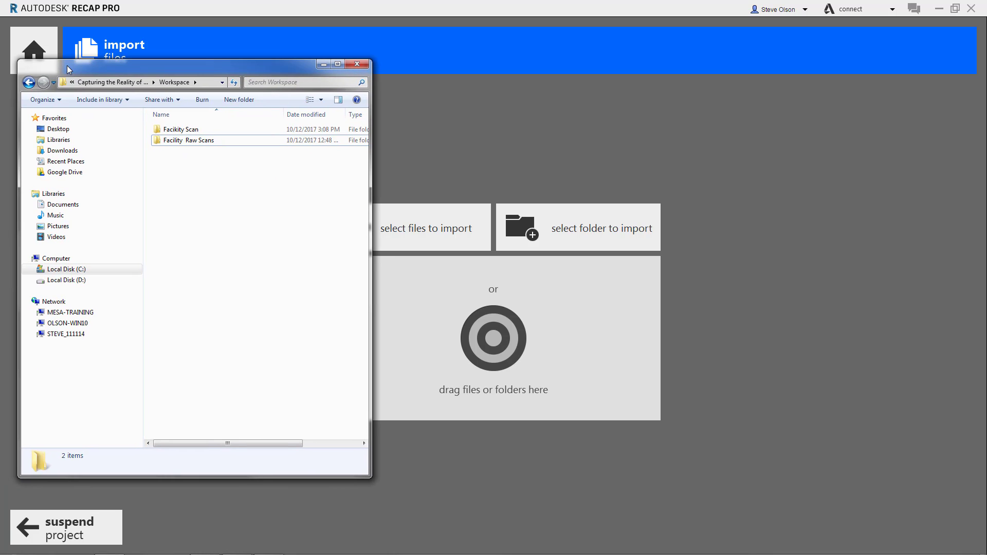
{"action": "double_click", "coordinate": [177, 142]}
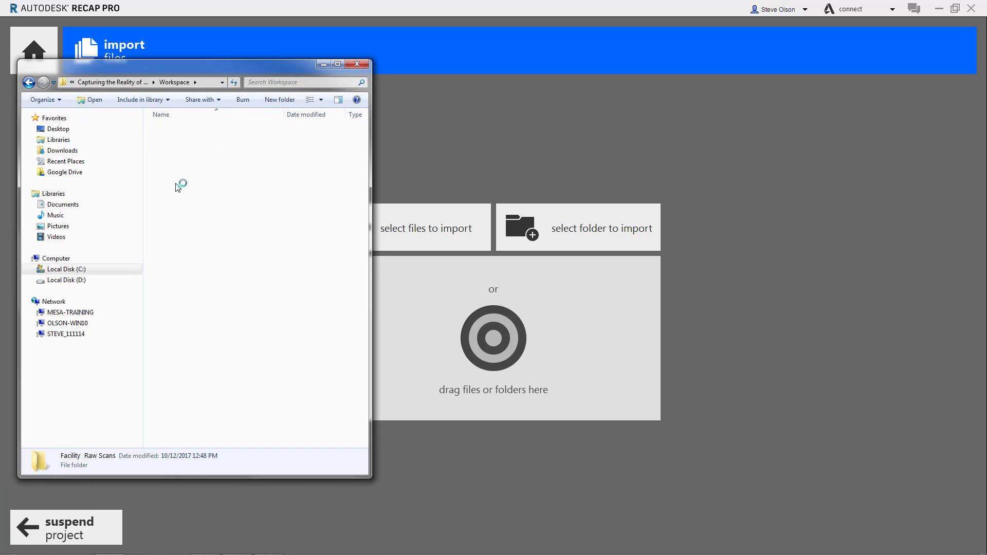
{"action": "left_click", "coordinate": [186, 131]}
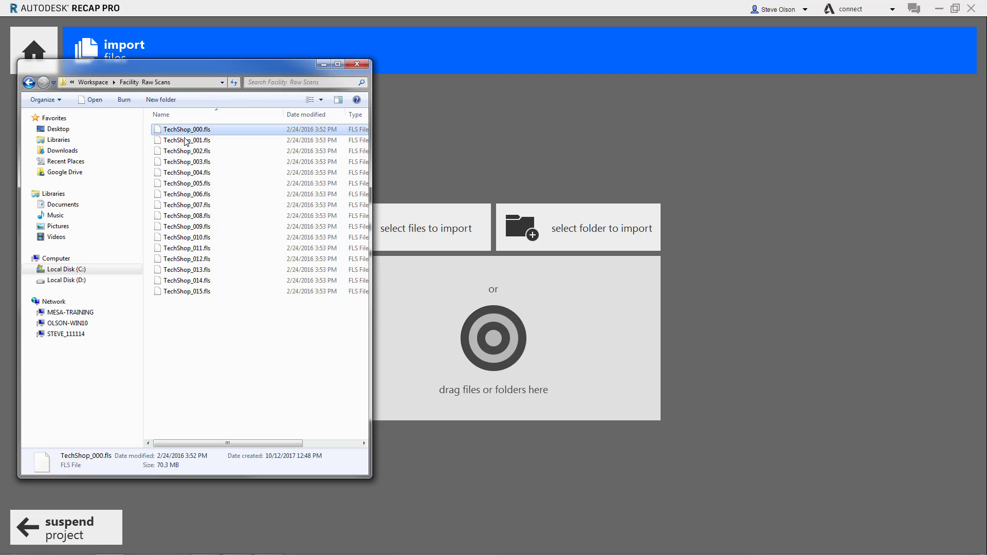
{"action": "key", "text": "shift+Down"}
{"action": "key", "text": "shift+Down"}
{"action": "key", "text": "shift+Down"}
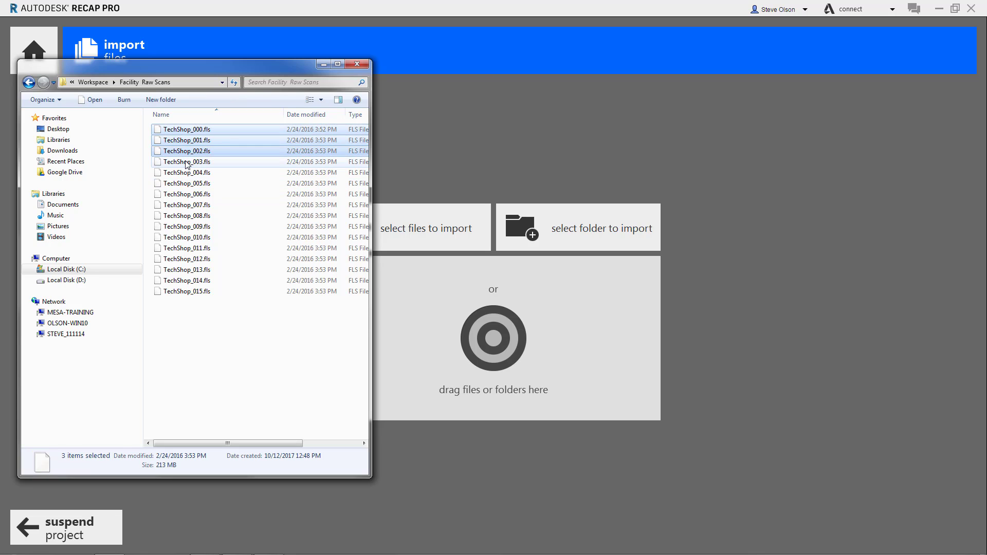
{"action": "left_click", "coordinate": [198, 281], "text": "ctrl"}
{"action": "left_click", "coordinate": [198, 291], "text": "ctrl"}
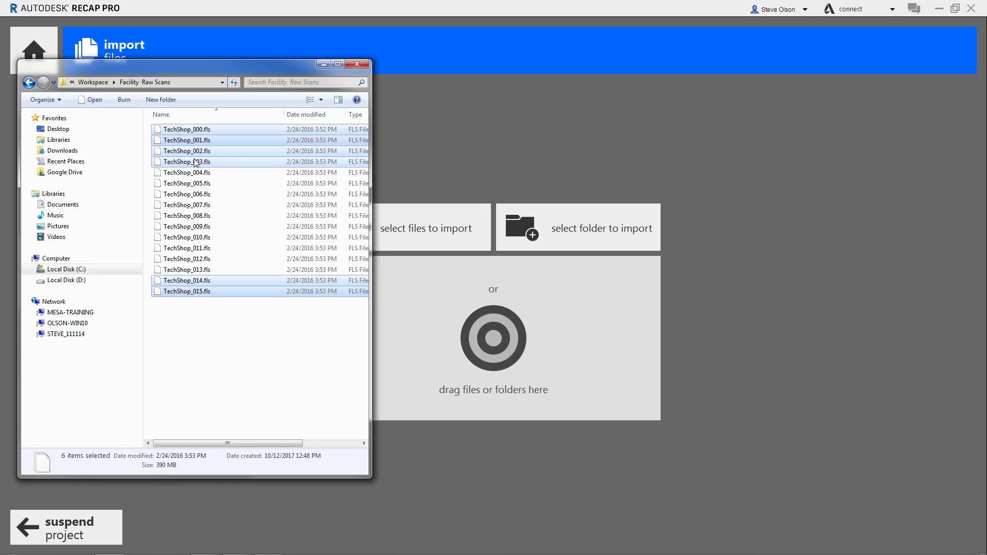
{"action": "left_click_drag", "start_coordinate": [186, 135], "coordinate": [466, 322]}
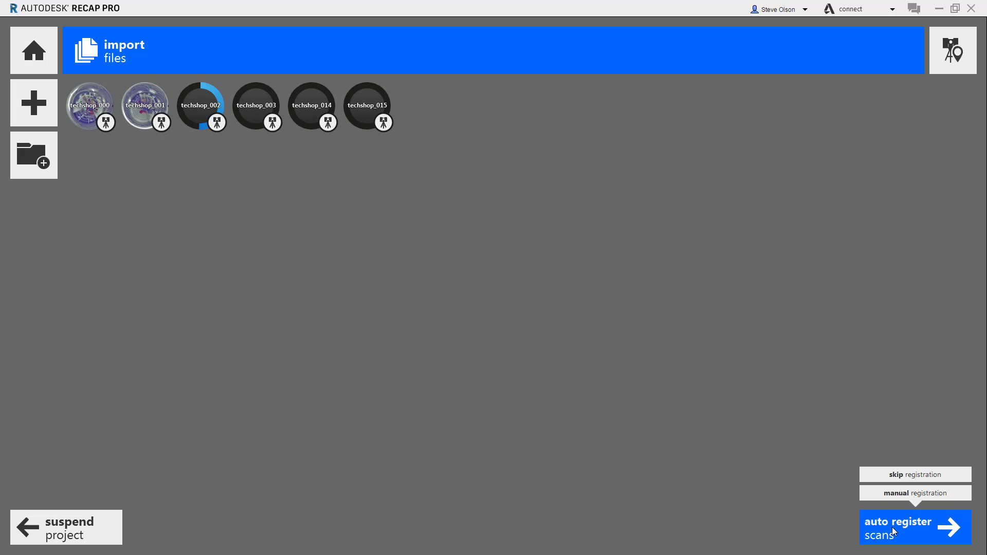
- Run automatic registration on the imported scans and acknowledge its completion summary
{"action": "mouse_move", "coordinate": [920, 530]}
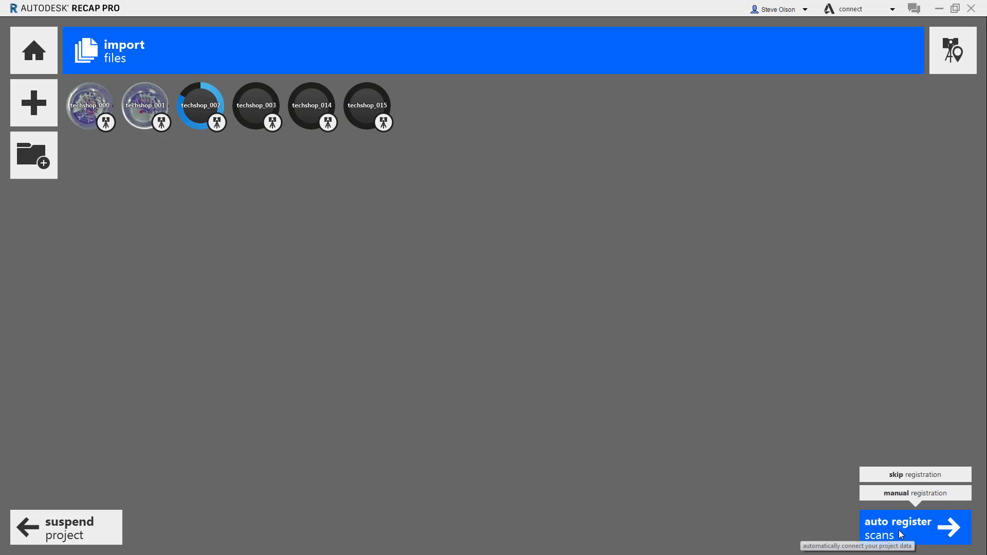
{"action": "left_click", "coordinate": [911, 536]}
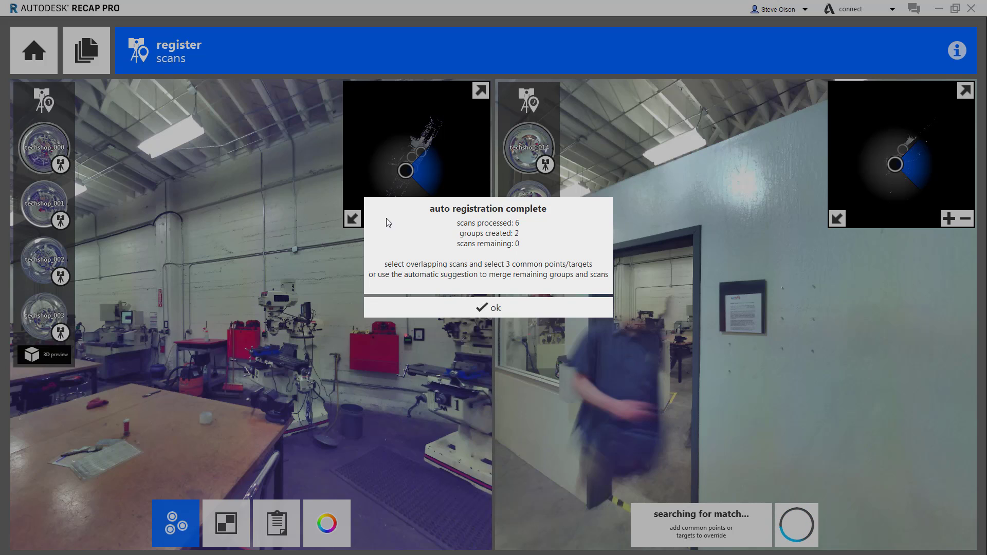
{"action": "left_click", "coordinate": [484, 307]}
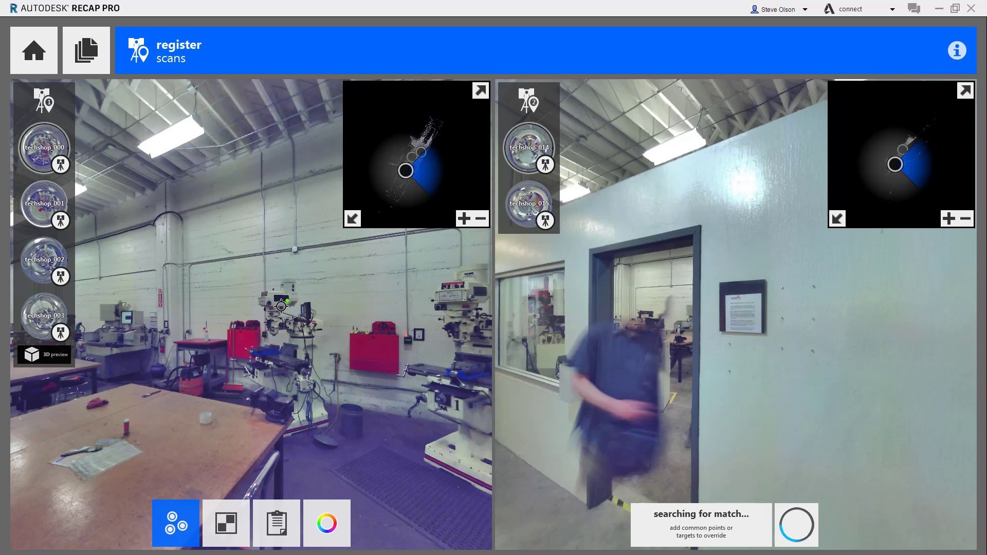
- Look around the techshop_000 scan and switch the first group's view to techshop_001
{"action": "left_click_drag", "start_coordinate": [371, 317], "coordinate": [261, 332]}
{"action": "left_click_drag", "start_coordinate": [465, 327], "coordinate": [288, 325]}
{"action": "left_click_drag", "start_coordinate": [387, 330], "coordinate": [316, 349]}
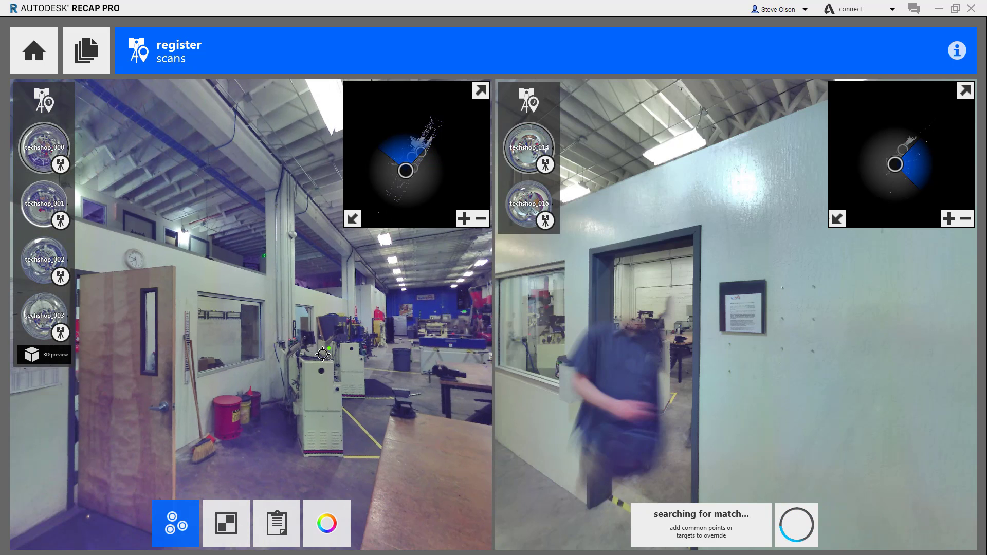
{"action": "left_click", "coordinate": [49, 207]}
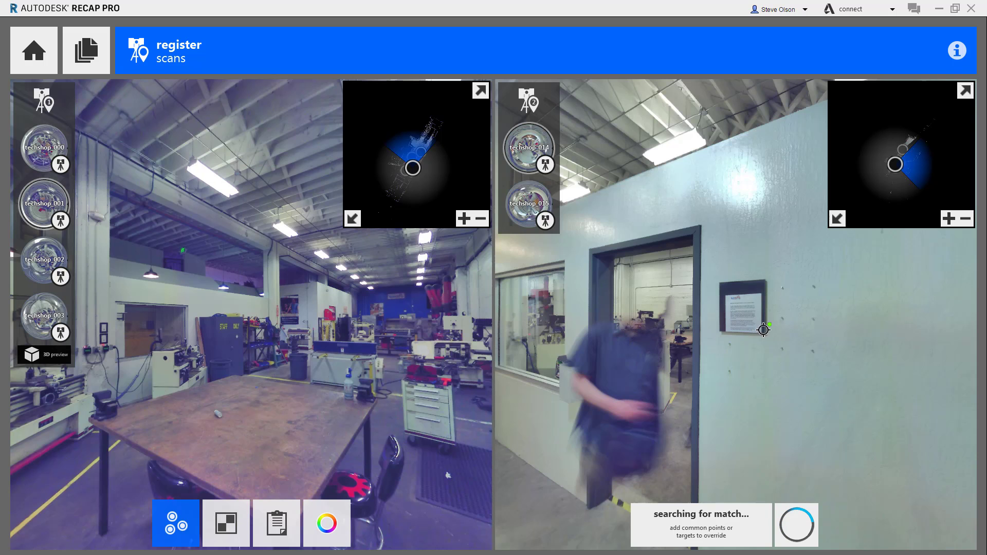
- Mark the first common point at the upper corner of the door frame beside the fire extinguisher sign in techshop_001 and techshop_014
{"action": "left_click_drag", "start_coordinate": [763, 330], "coordinate": [855, 356]}
{"action": "left_click_drag", "start_coordinate": [638, 345], "coordinate": [871, 353]}
{"action": "left_click_drag", "start_coordinate": [811, 346], "coordinate": [739, 347]}
{"action": "left_click_drag", "start_coordinate": [233, 316], "coordinate": [142, 335]}
{"action": "scroll", "coordinate": [160, 339], "scroll_direction": "up", "scroll_amount": 2}
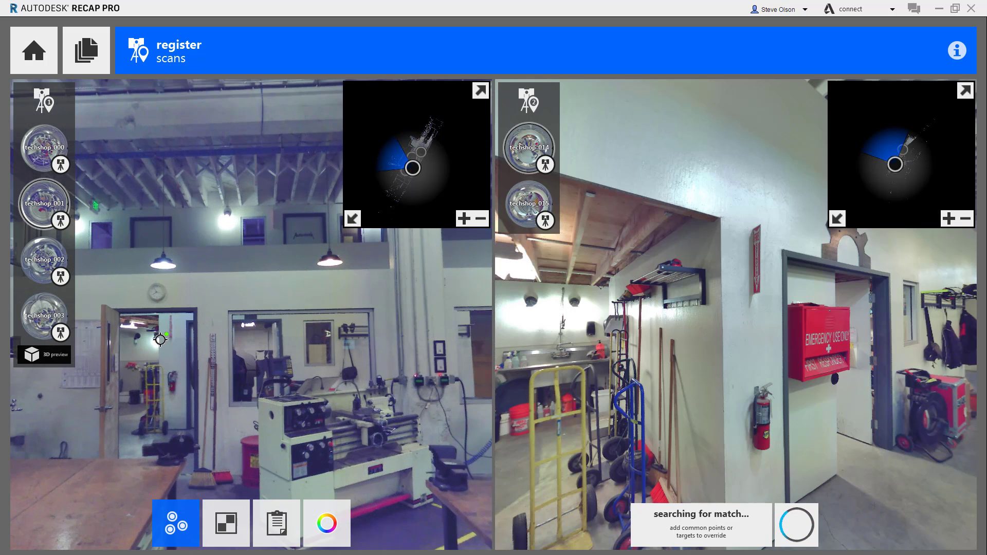
{"action": "scroll", "coordinate": [160, 339], "scroll_direction": "up", "scroll_amount": 3}
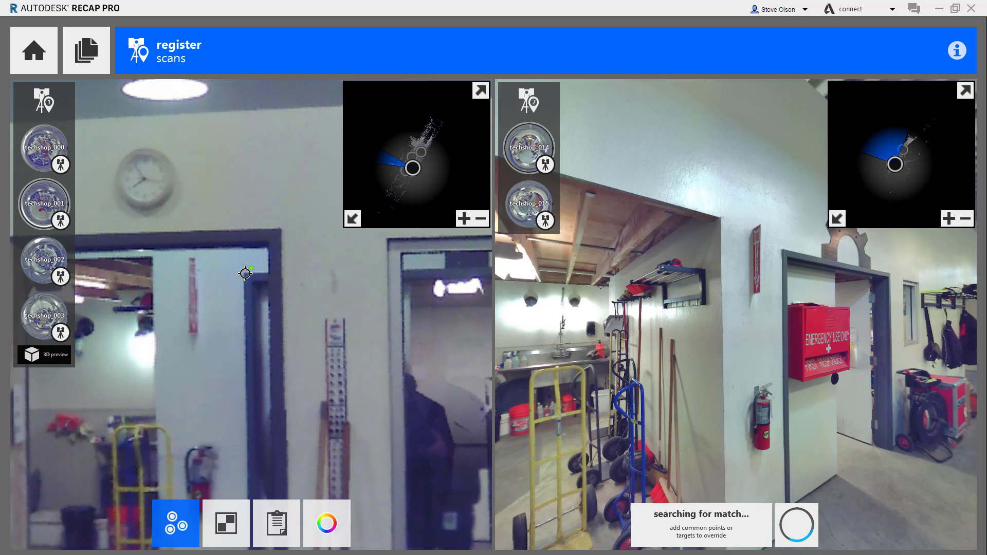
{"action": "left_click", "coordinate": [246, 273]}
{"action": "scroll", "coordinate": [782, 260], "scroll_direction": "up", "scroll_amount": 3}
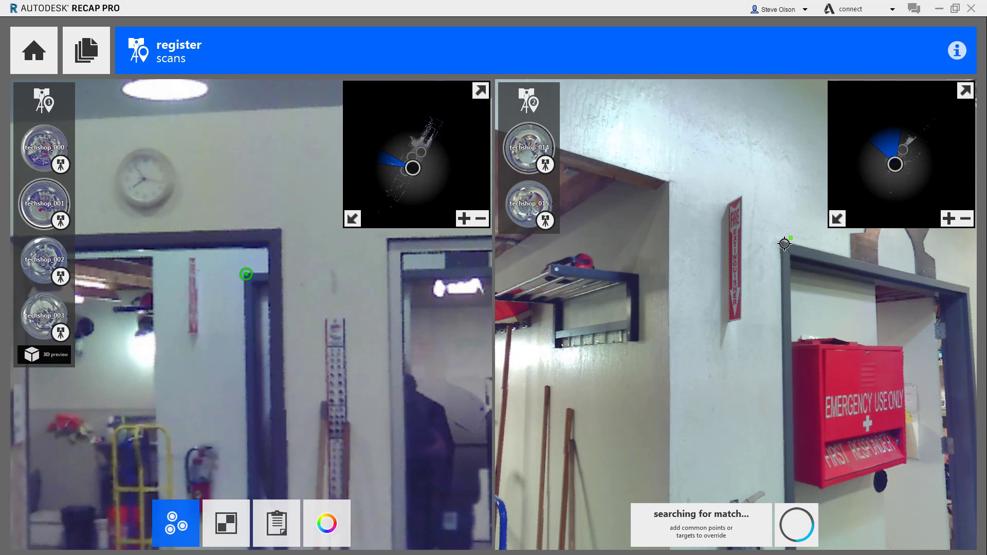
{"action": "left_click", "coordinate": [785, 244]}
- Mark the second common point in techshop_001 at the end of the rod above the wall poster
{"action": "left_click_drag", "start_coordinate": [285, 324], "coordinate": [123, 322]}
{"action": "left_click_drag", "start_coordinate": [345, 320], "coordinate": [93, 309]}
{"action": "left_click_drag", "start_coordinate": [266, 312], "coordinate": [87, 309]}
{"action": "left_click_drag", "start_coordinate": [293, 302], "coordinate": [179, 303]}
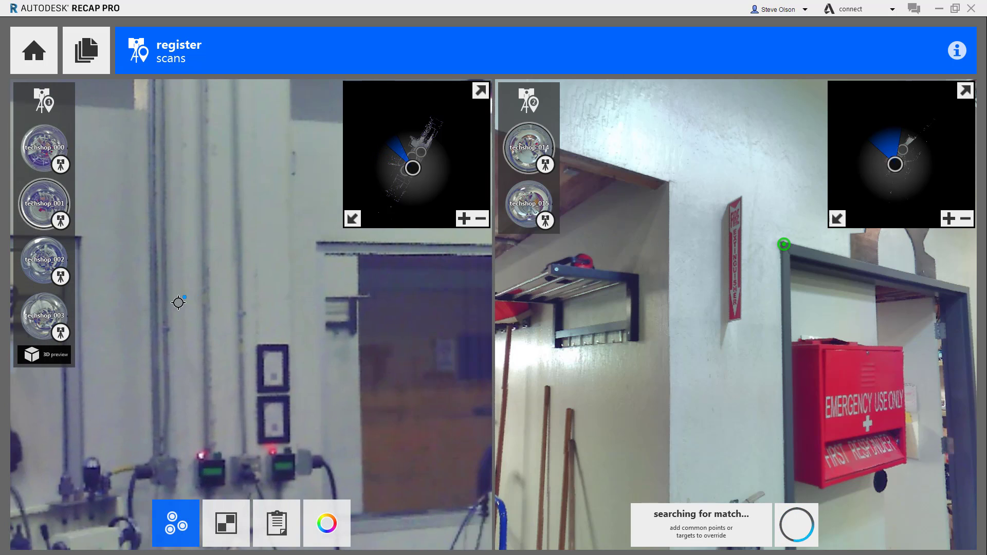
{"action": "left_click_drag", "start_coordinate": [325, 293], "coordinate": [297, 292]}
{"action": "scroll", "coordinate": [297, 293], "scroll_direction": "down", "scroll_amount": 4}
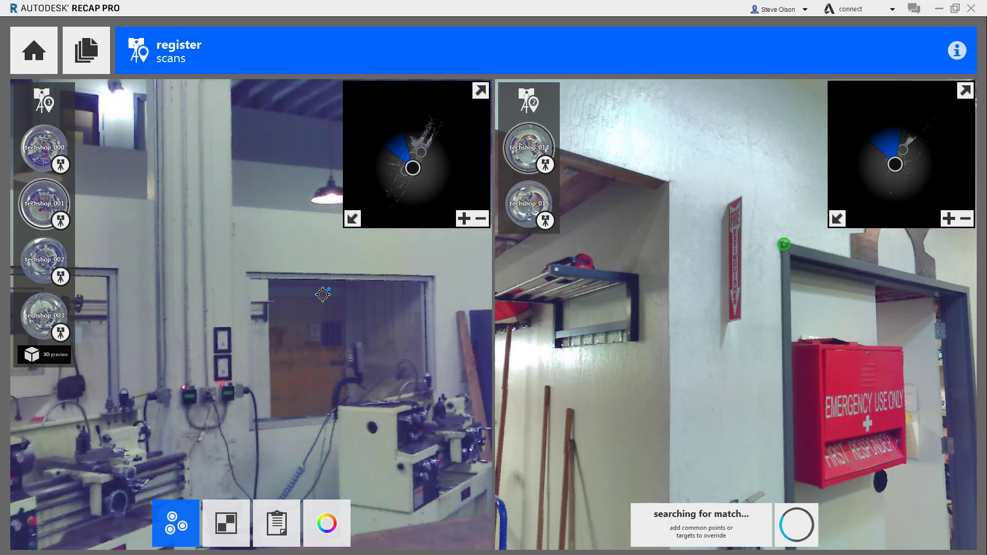
{"action": "left_click_drag", "start_coordinate": [163, 289], "coordinate": [396, 279]}
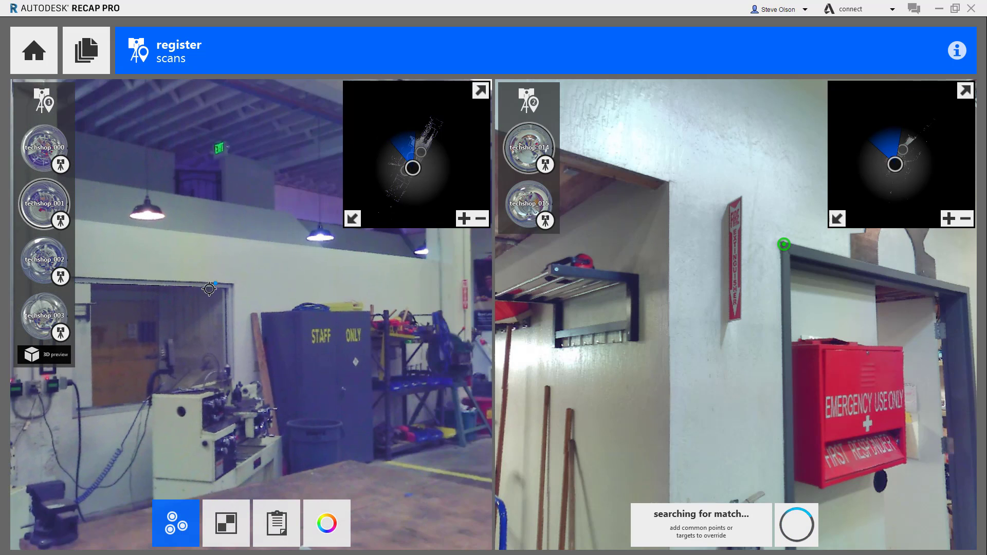
{"action": "left_click_drag", "start_coordinate": [209, 289], "coordinate": [344, 269]}
{"action": "scroll", "coordinate": [367, 267], "scroll_direction": "up", "scroll_amount": 2}
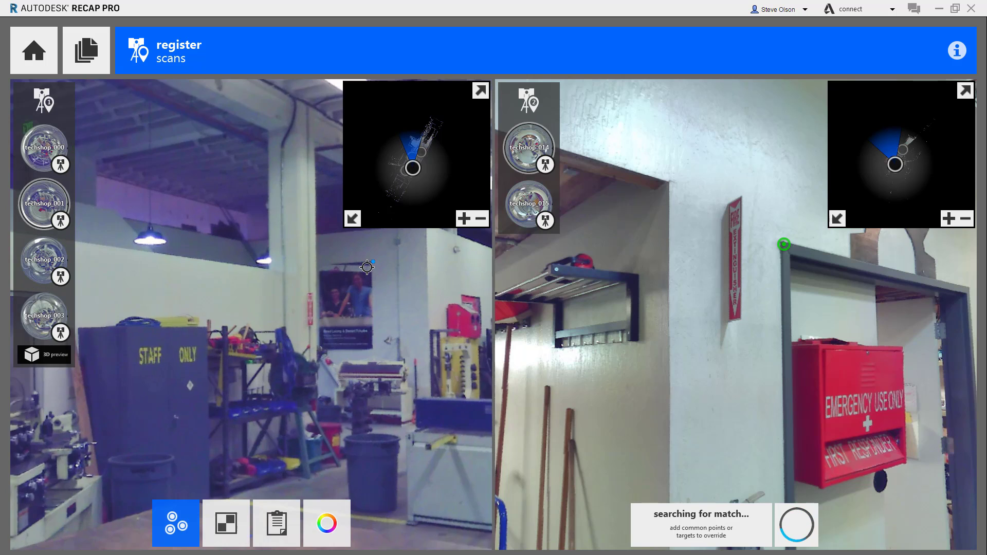
{"action": "scroll", "coordinate": [367, 267], "scroll_direction": "up", "scroll_amount": 2}
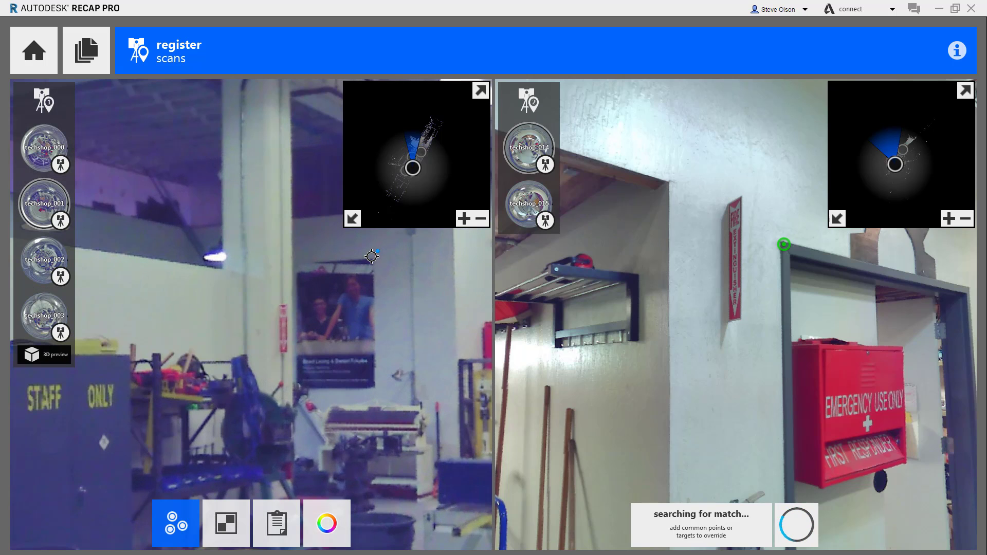
{"action": "left_click", "coordinate": [371, 258]}
- Mark the matching second point in techshop_014 at the end of the rod above the same poster
{"action": "left_click_drag", "start_coordinate": [765, 298], "coordinate": [591, 313]}
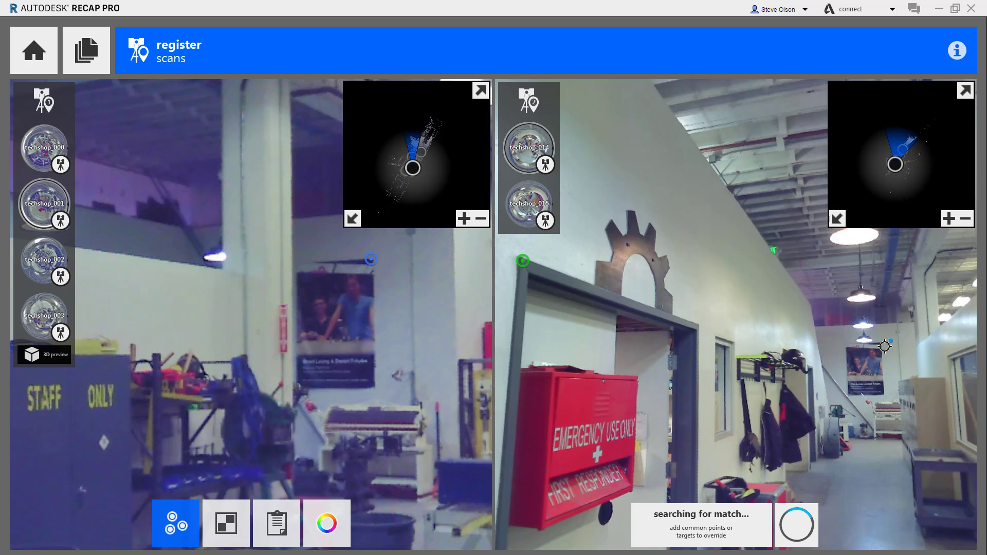
{"action": "scroll", "coordinate": [885, 348], "scroll_direction": "up", "scroll_amount": 5}
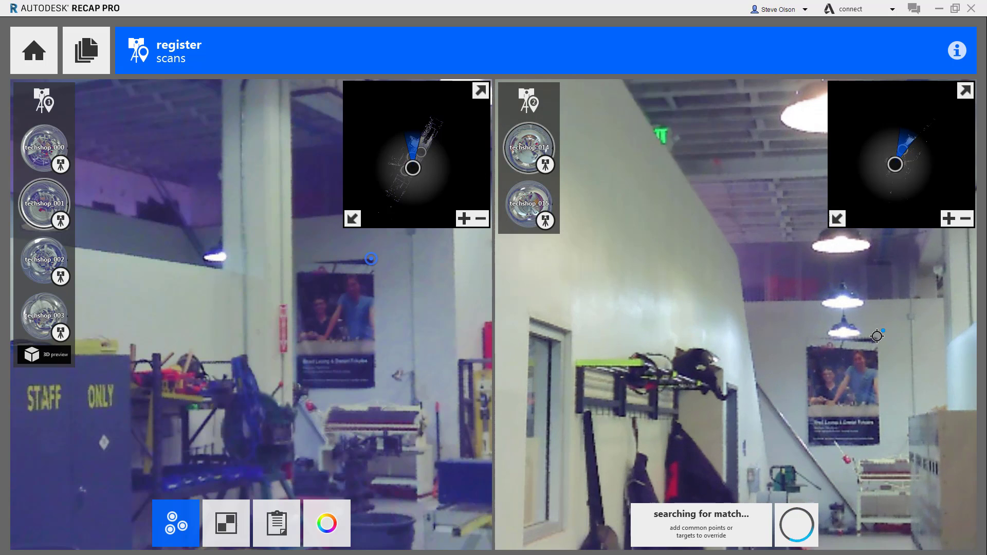
{"action": "left_click", "coordinate": [877, 337]}
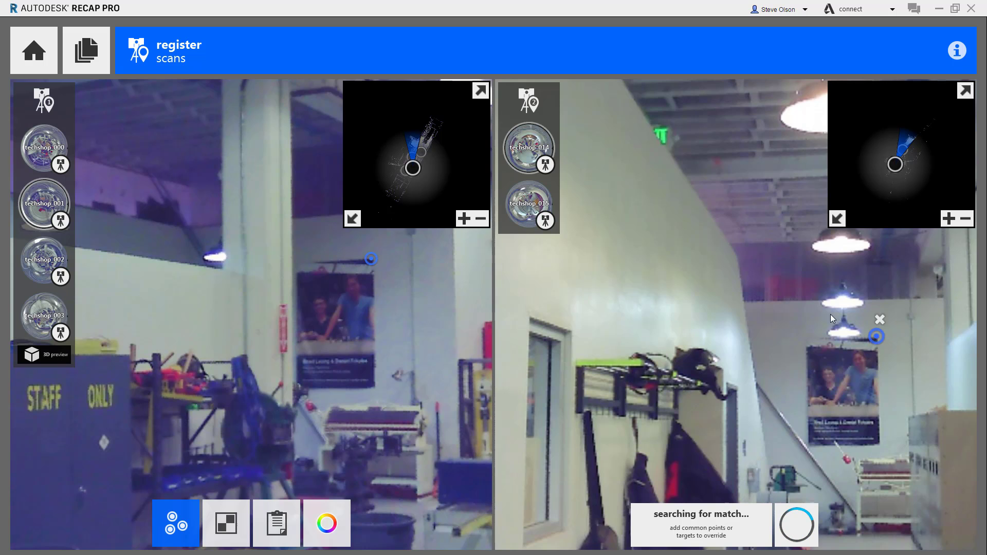
- Mark the third common point in techshop_014 at the door frame's base, where the yellow and black floor tape starts
{"action": "left_click_drag", "start_coordinate": [841, 321], "coordinate": [664, 309]}
{"action": "left_click_drag", "start_coordinate": [841, 331], "coordinate": [740, 222]}
{"action": "left_click_drag", "start_coordinate": [712, 273], "coordinate": [679, 369]}
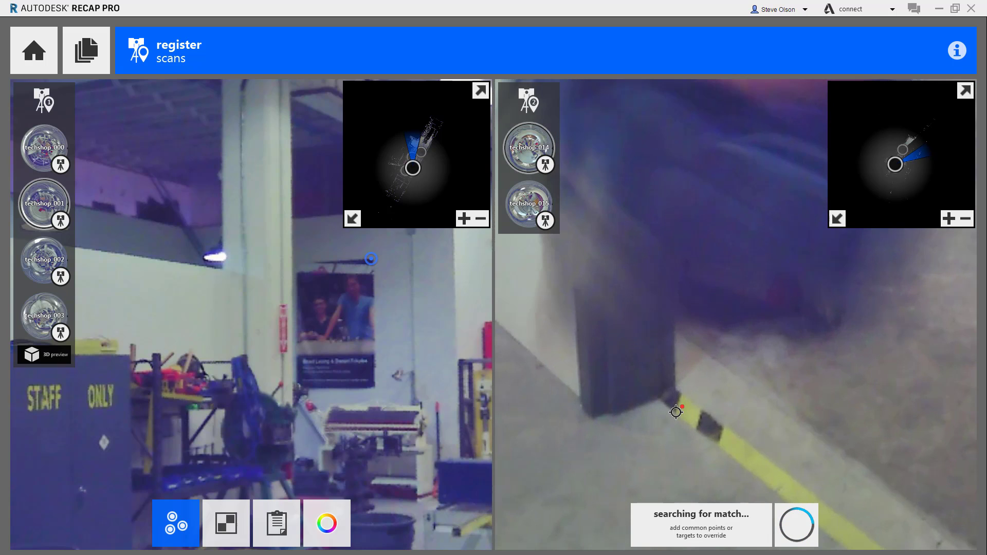
{"action": "left_click", "coordinate": [677, 412]}
- Mark the matching third common point in techshop_001 at the door frame's base, where the floor tape starts beside the broom
{"action": "mouse_move", "coordinate": [278, 356]}
{"action": "left_mouse_down"}
{"action": "mouse_move", "coordinate": [451, 336]}
{"action": "mouse_move", "coordinate": [468, 326]}
{"action": "left_mouse_up"}
{"action": "left_click_drag", "start_coordinate": [246, 367], "coordinate": [438, 324]}
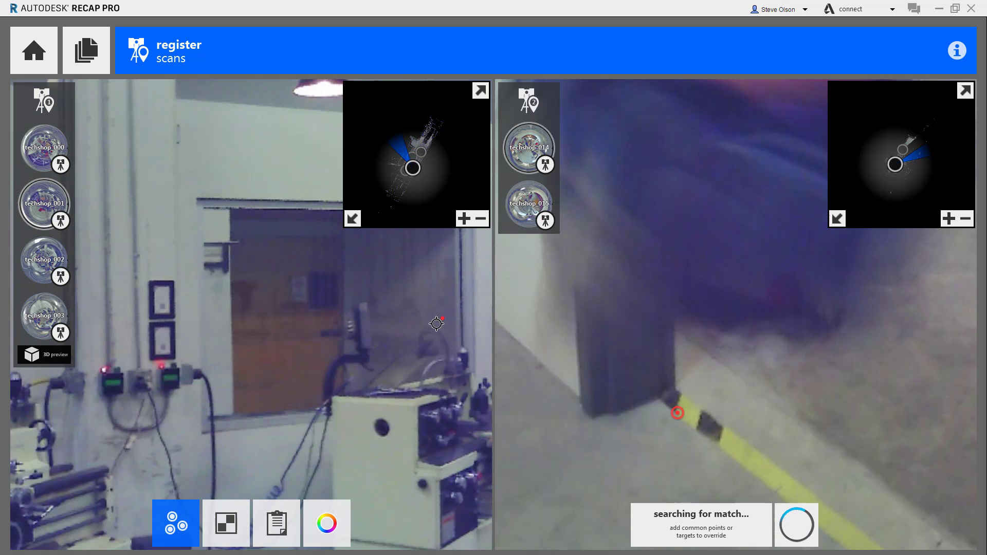
{"action": "left_click_drag", "start_coordinate": [198, 375], "coordinate": [373, 341]}
{"action": "scroll", "coordinate": [373, 340], "scroll_direction": "down", "scroll_amount": 6}
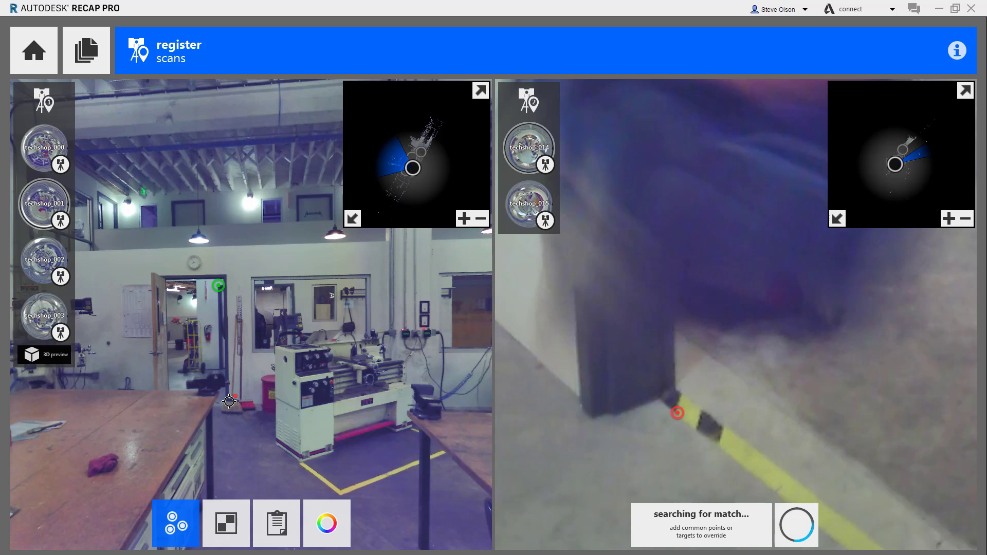
{"action": "scroll", "coordinate": [220, 408], "scroll_direction": "up", "scroll_amount": 3}
{"action": "scroll", "coordinate": [220, 408], "scroll_direction": "up", "scroll_amount": 8}
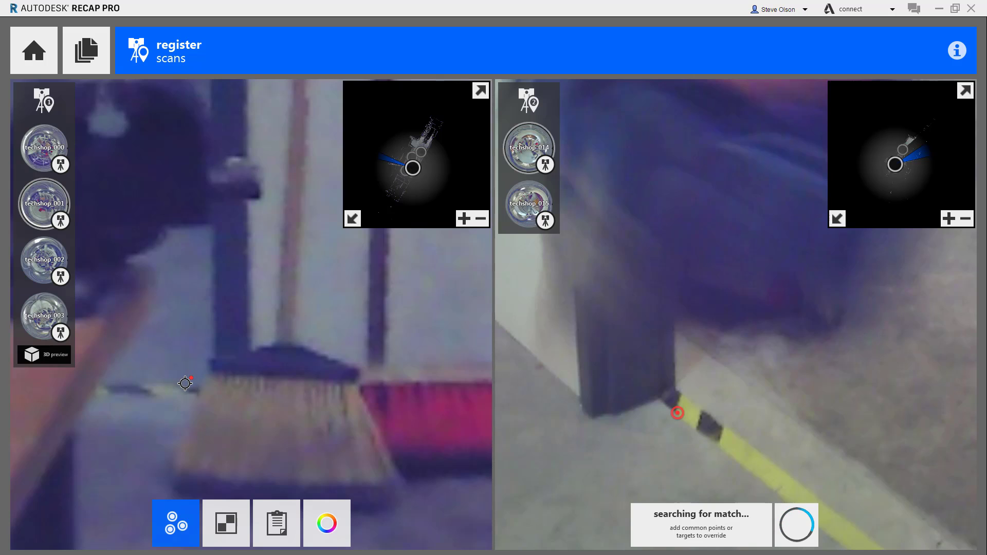
{"action": "left_click", "coordinate": [185, 386]}
- Merge the matched scan group into the first one and open the registration report for all scans
{"action": "mouse_move", "coordinate": [730, 522]}
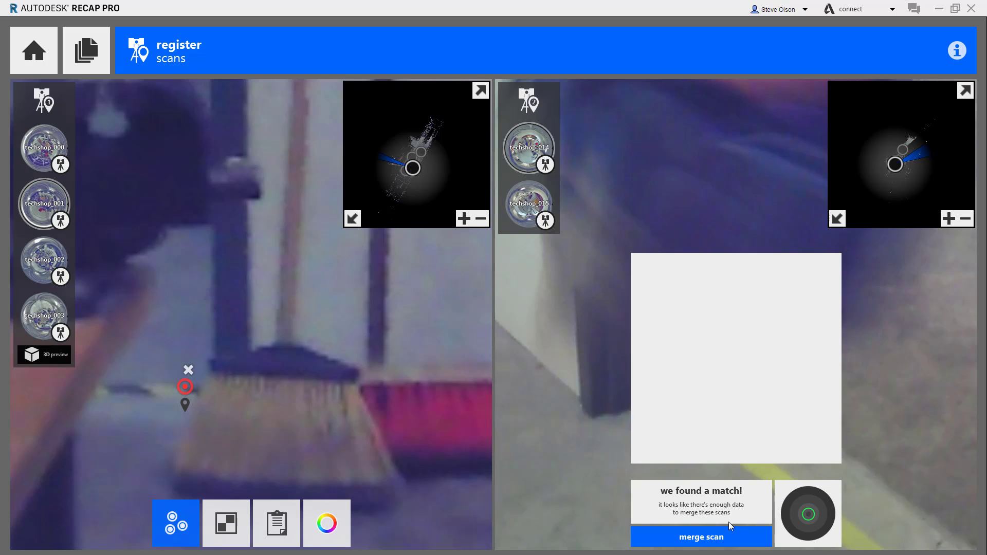
{"action": "left_click", "coordinate": [690, 536]}
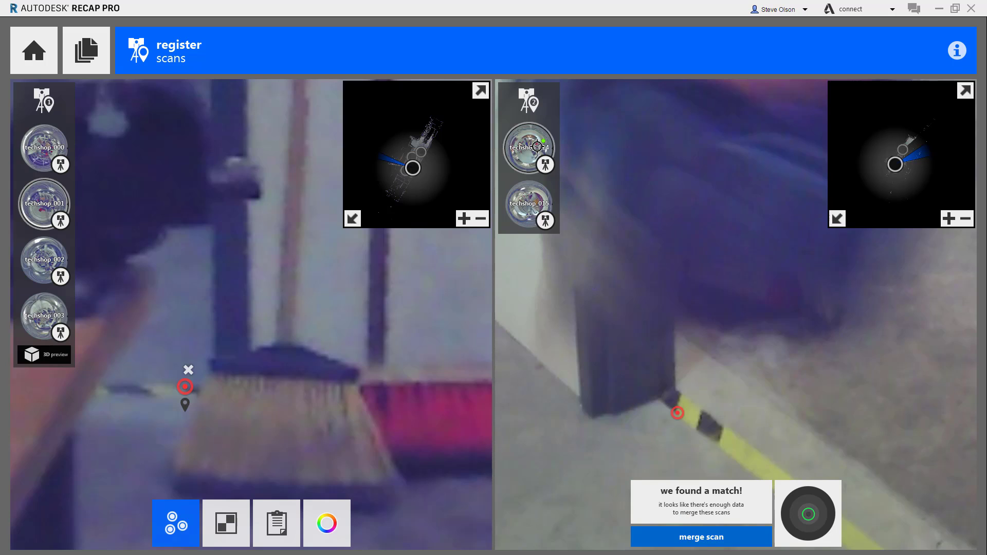
{"action": "left_click", "coordinate": [535, 186]}
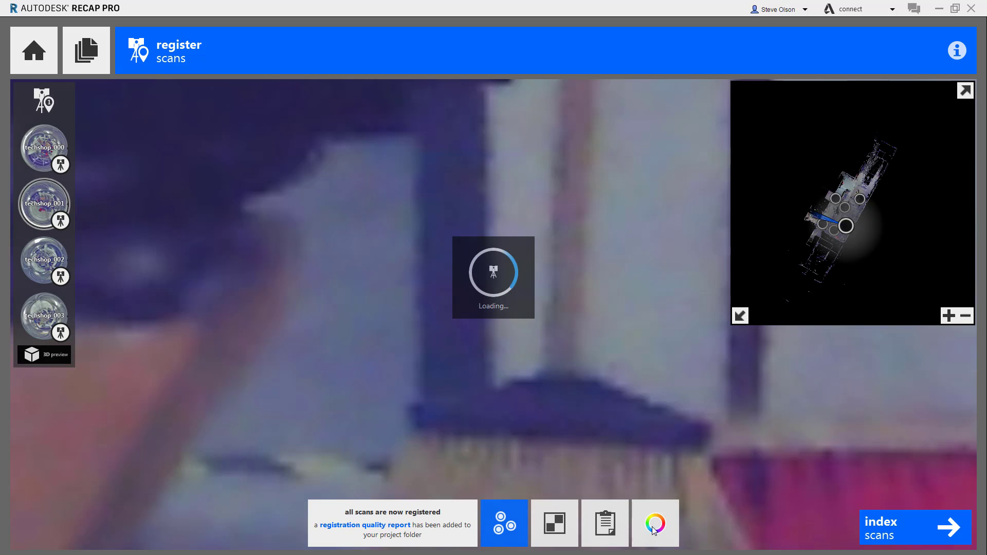
{"action": "left_click", "coordinate": [607, 527]}
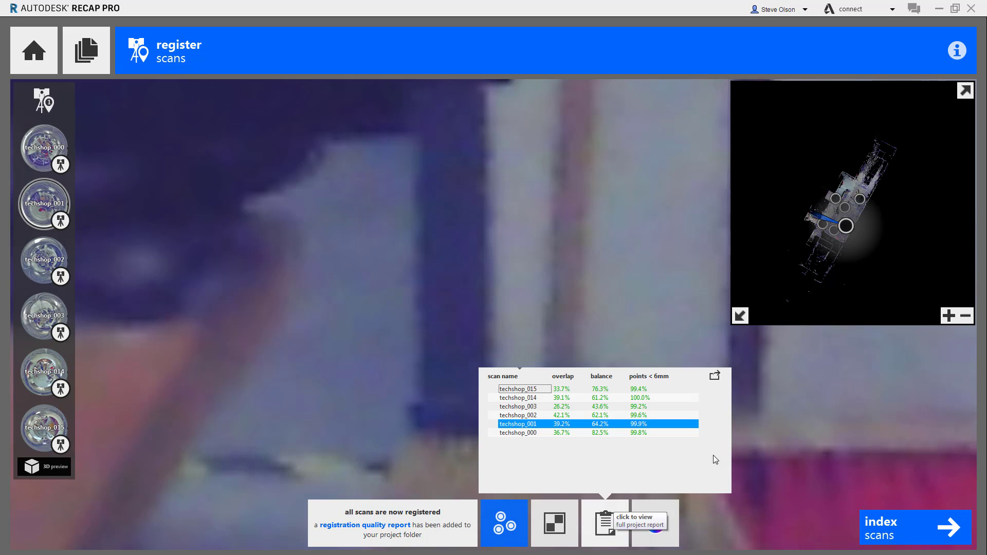
- Start indexing the registered scans and launch the project, with the point cloud shown from the top
{"action": "left_click", "coordinate": [891, 527]}
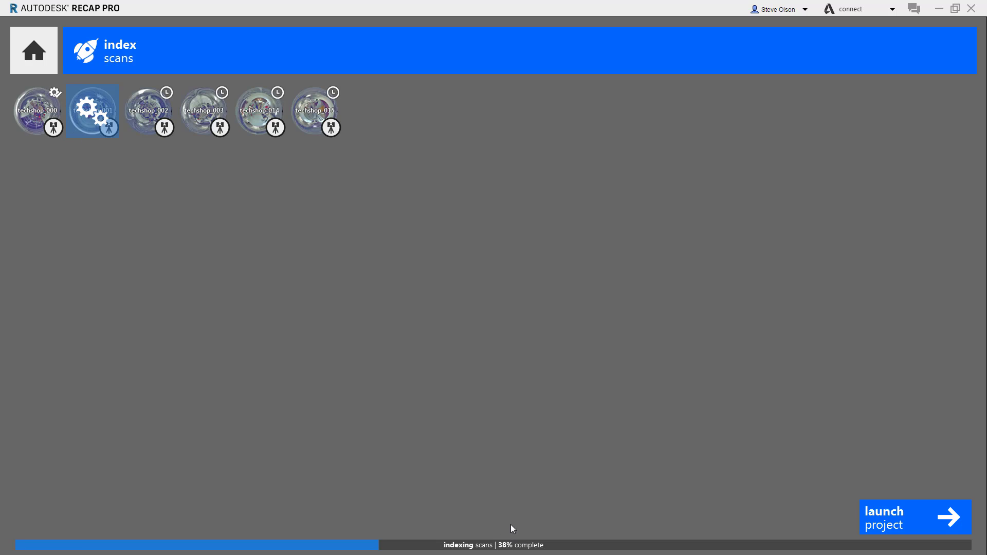
{"action": "left_click", "coordinate": [900, 517]}
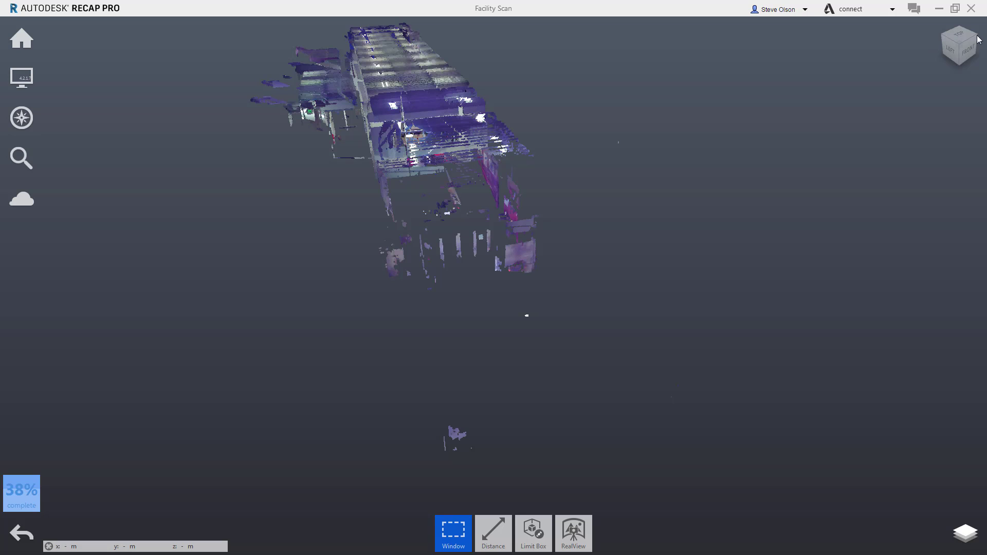
{"action": "left_click", "coordinate": [963, 39]}
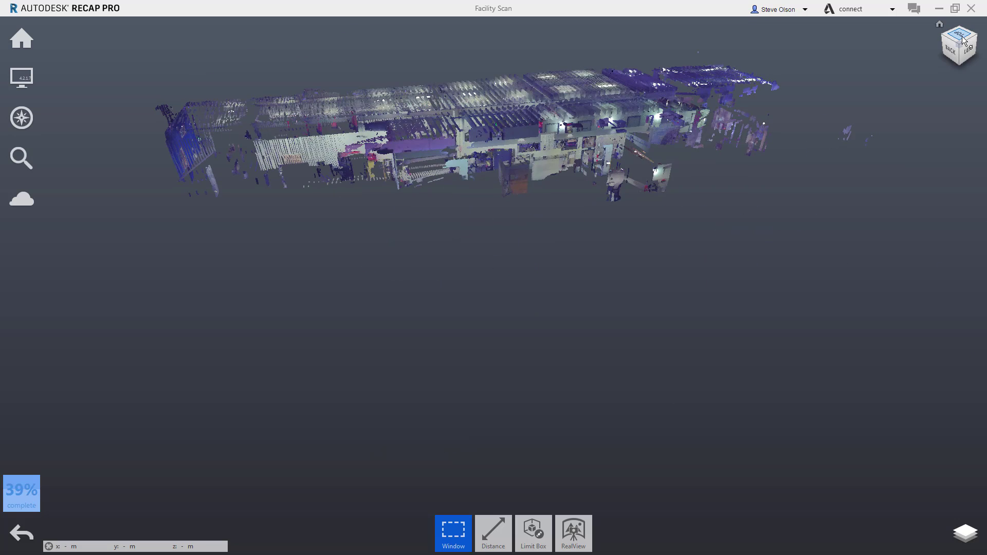
{"action": "left_click", "coordinate": [964, 39]}
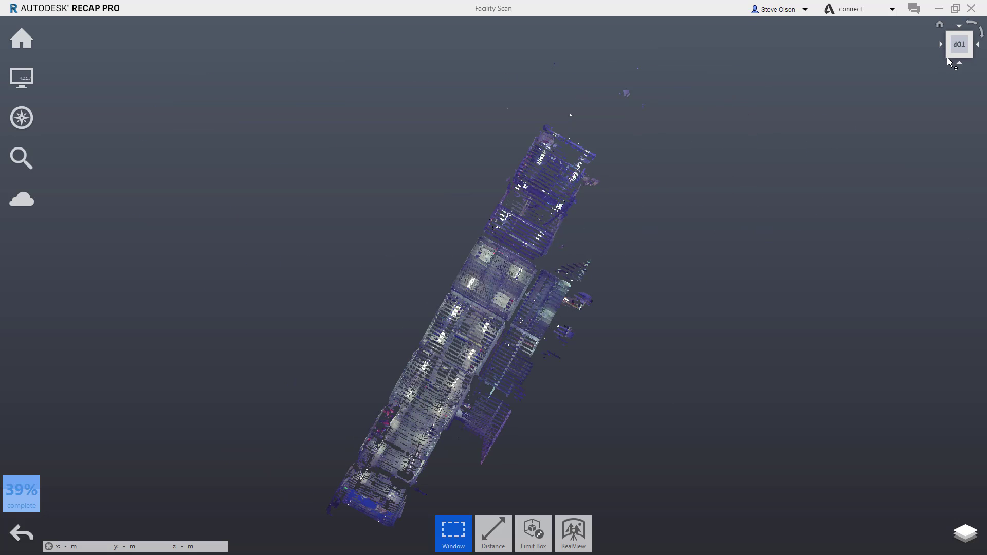